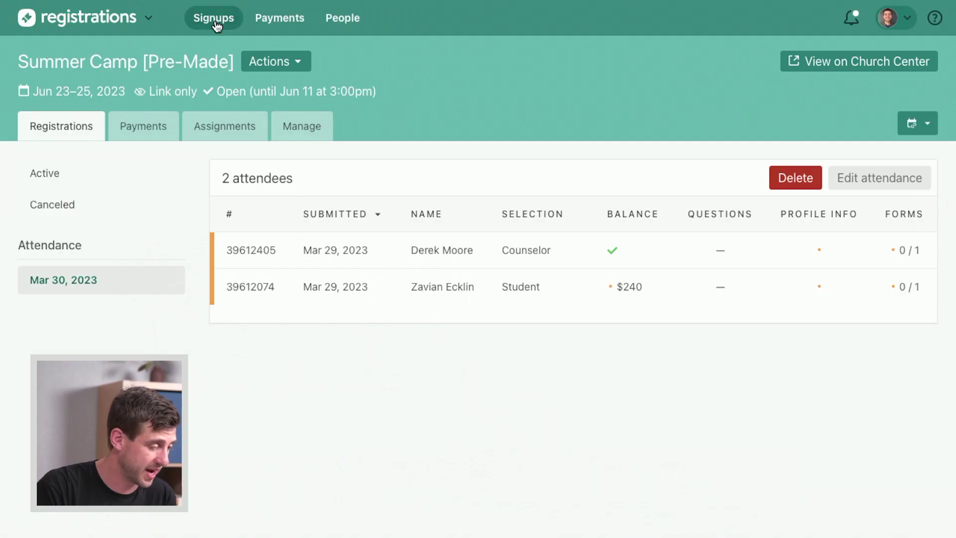
# Leave the Summer Camp [Pre-Made] attendee page for the list of 40 active signups.
pyautogui.click(215, 23)
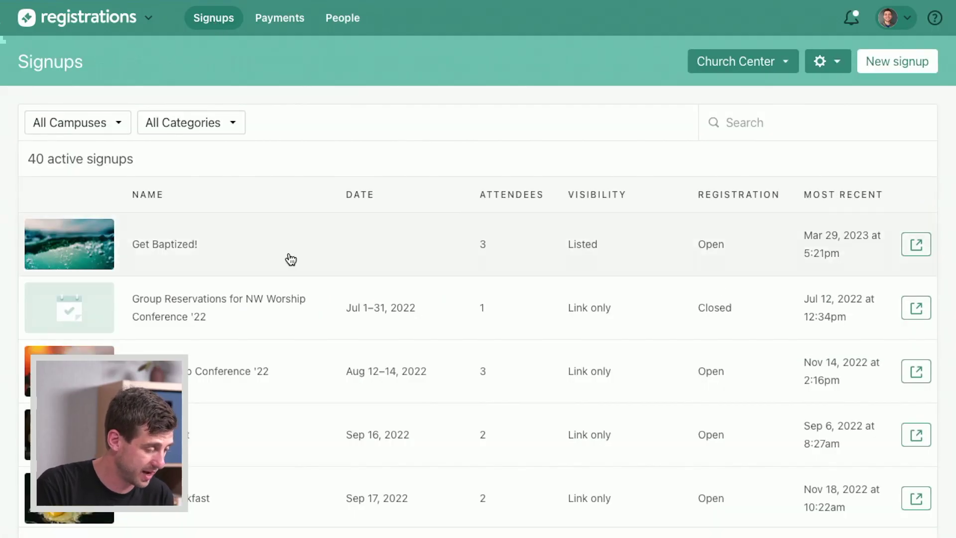
# Search the signups for 'leadership conference' and open the Leadership Conference signup.
pyautogui.click(753, 122)
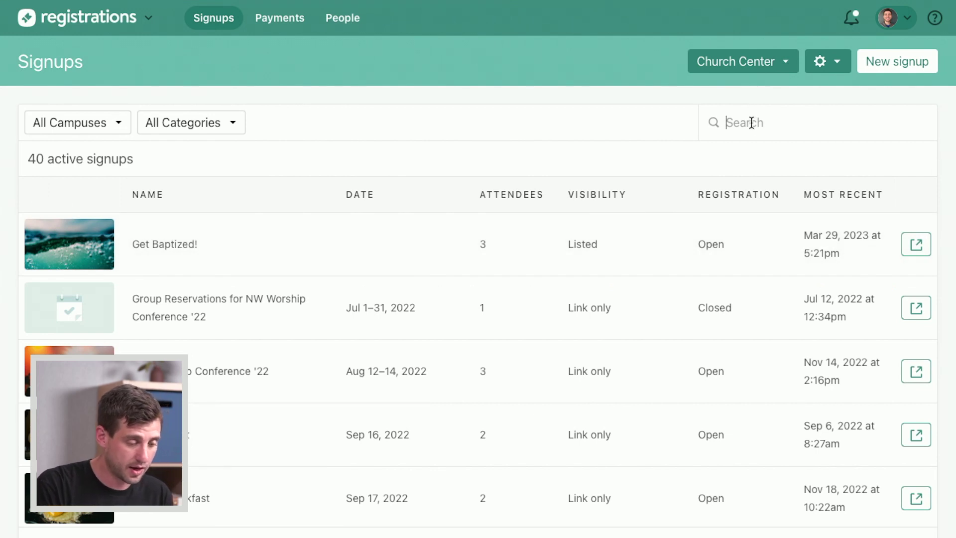
pyautogui.write('leader')
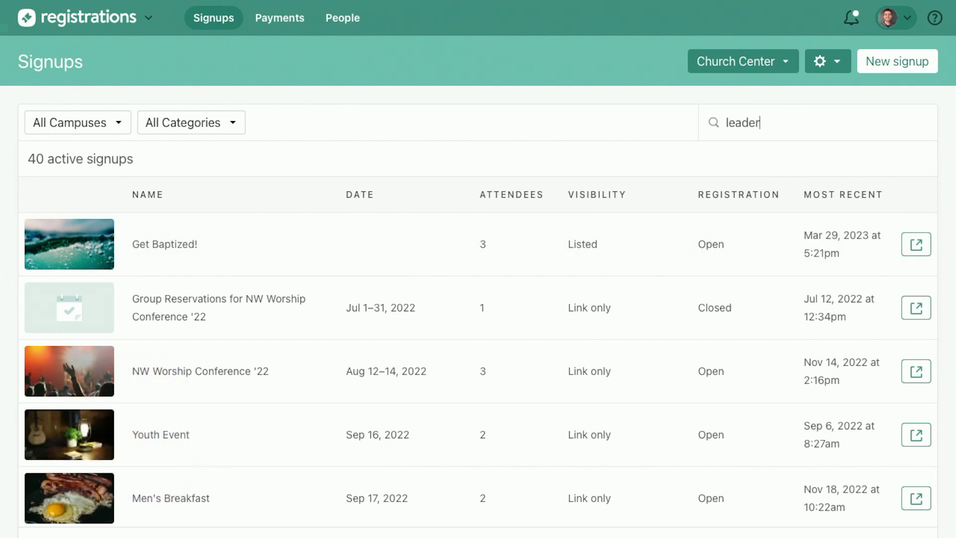
pyautogui.write('ship confference')
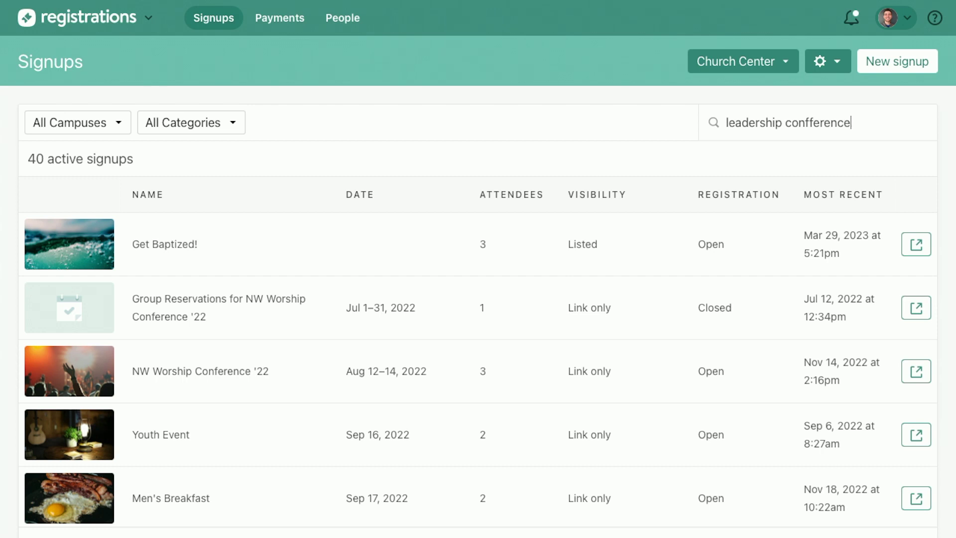
pyautogui.click(811, 139)
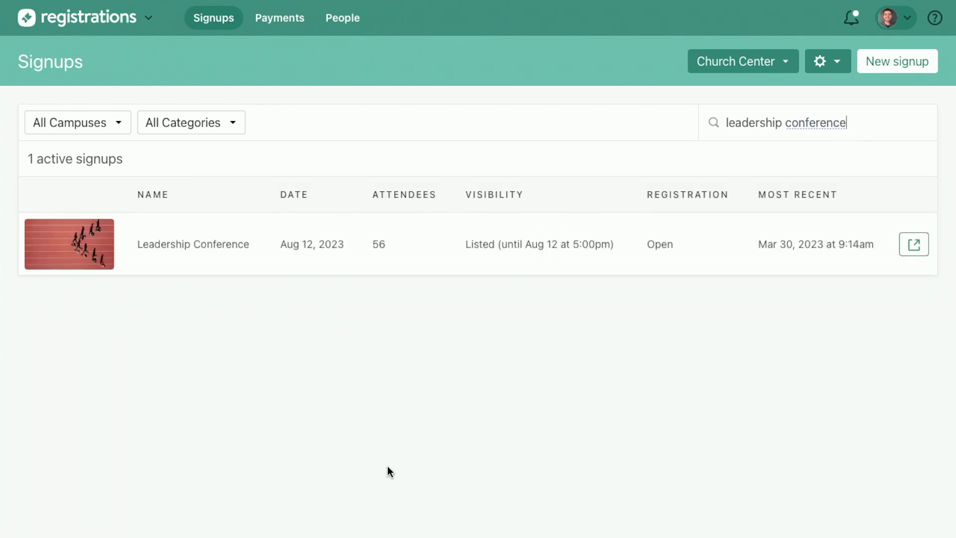
pyautogui.click(417, 253)
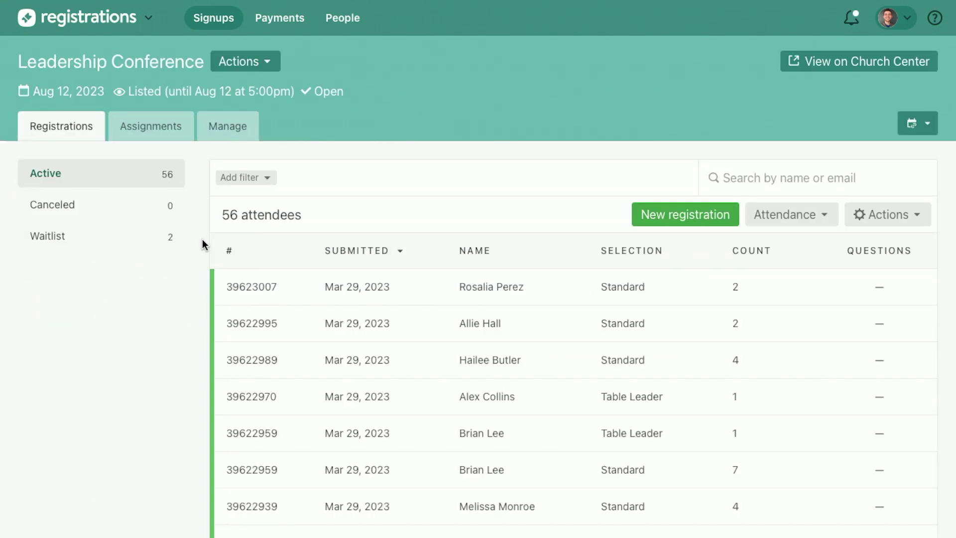
# Review the Leadership Conference's 56 active attendees, then go to its Manage section.
pyautogui.scroll(-5, 213, 288)
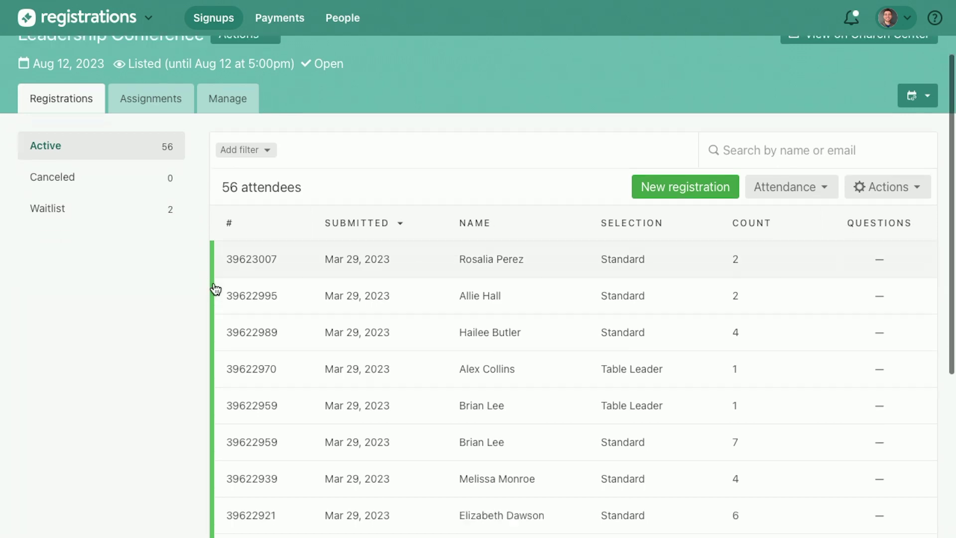
pyautogui.scroll(6, 216, 290)
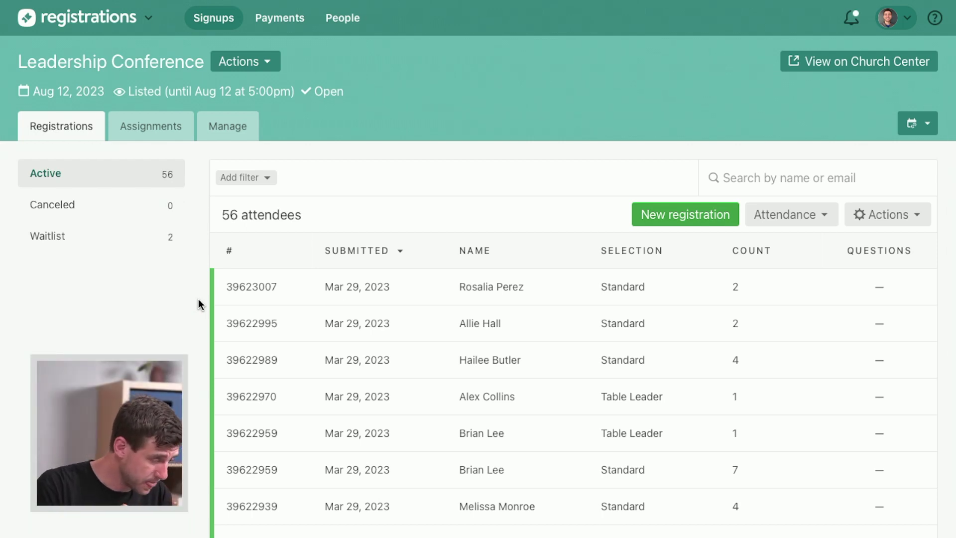
pyautogui.click(92, 178)
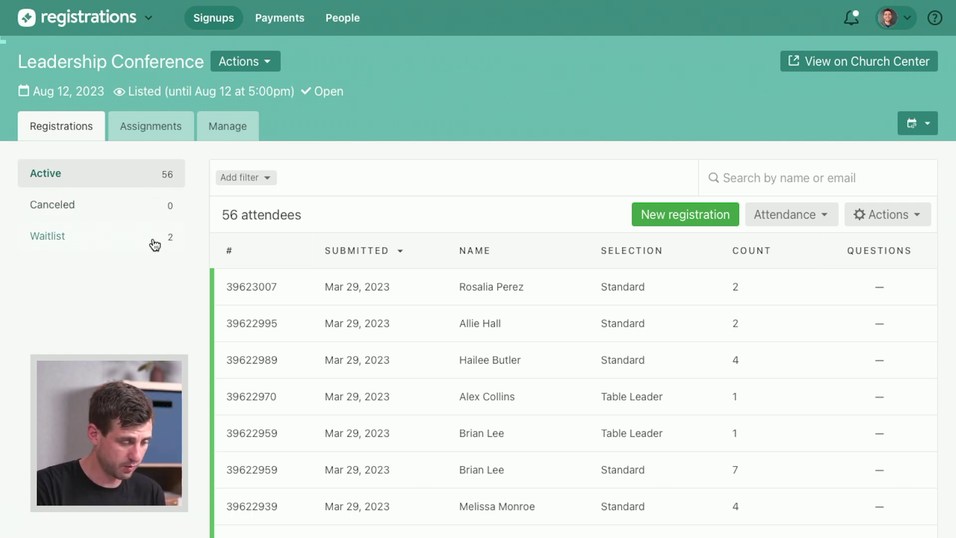
pyautogui.click(228, 134)
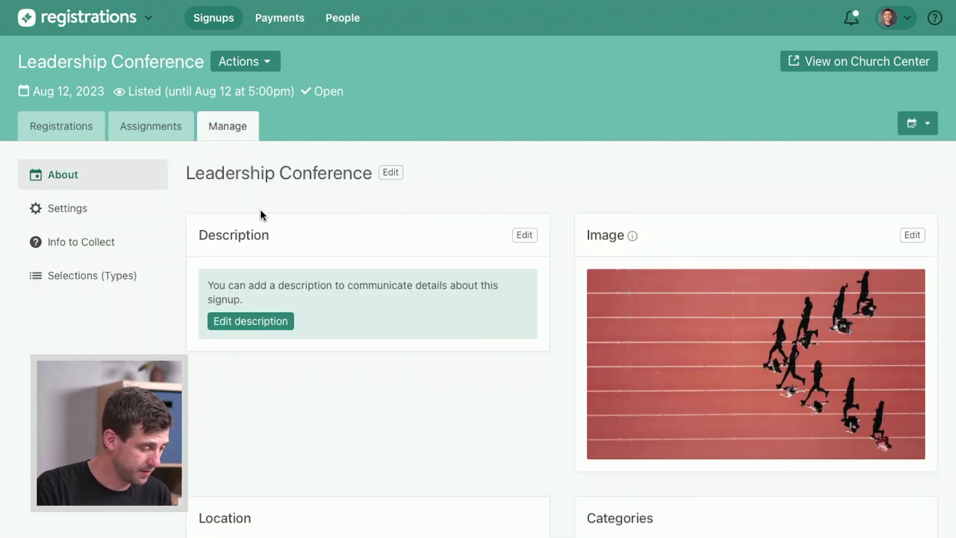
# Show the Selections (Types) page: Table Leader capacity 10, Standard capacity 52.
pyautogui.click(85, 282)
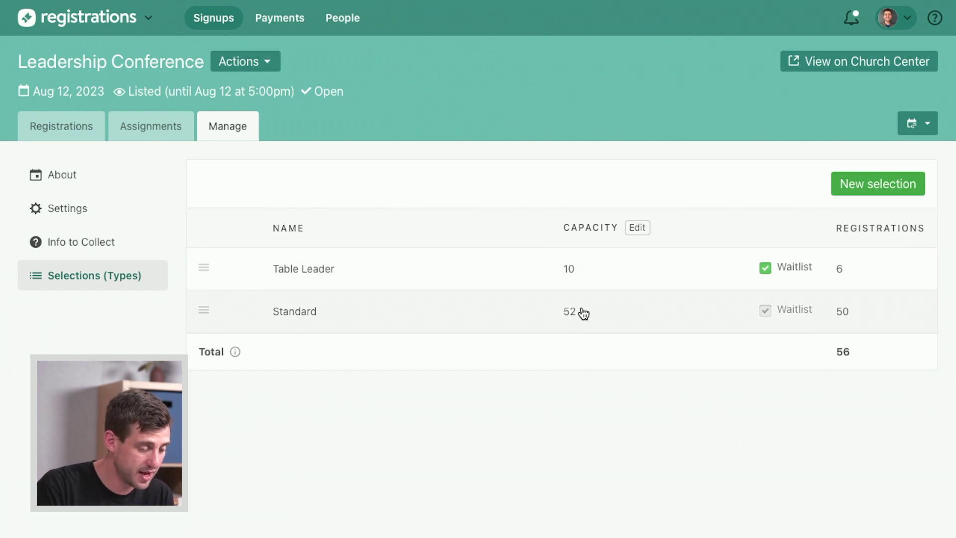
# Change the Standard selection capacity from 52 to 50 and save it.
pyautogui.click(641, 230)
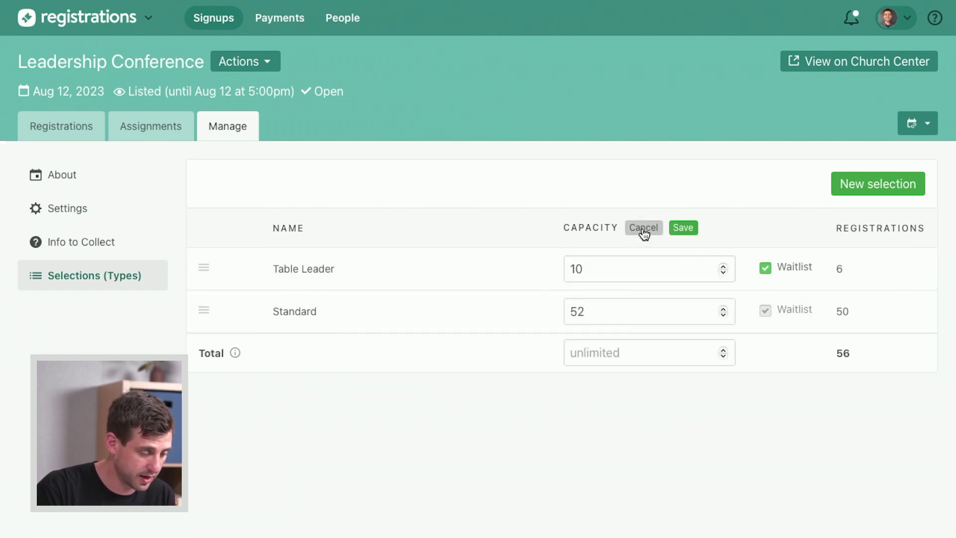
pyautogui.click(606, 315)
pyautogui.press('BackSpace')
pyautogui.write('0')
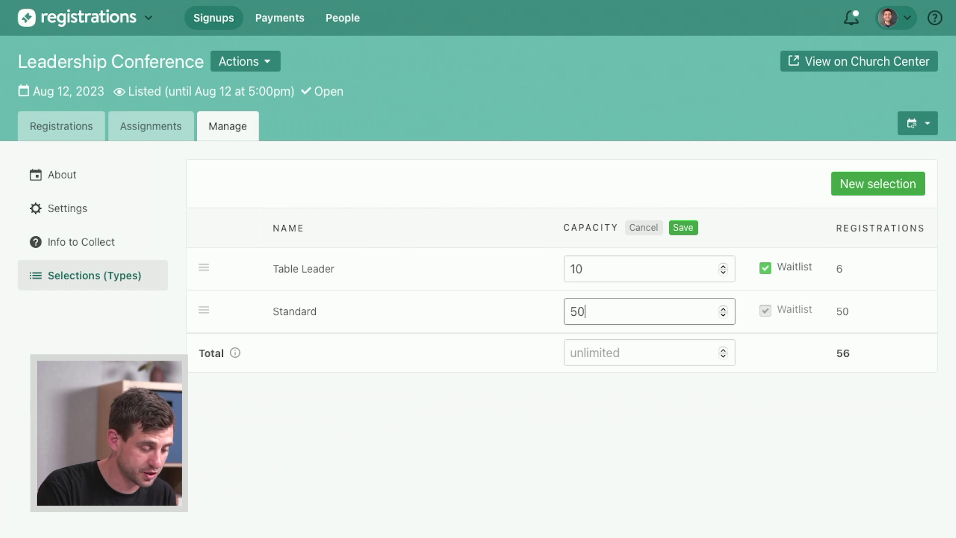
pyautogui.click(687, 229)
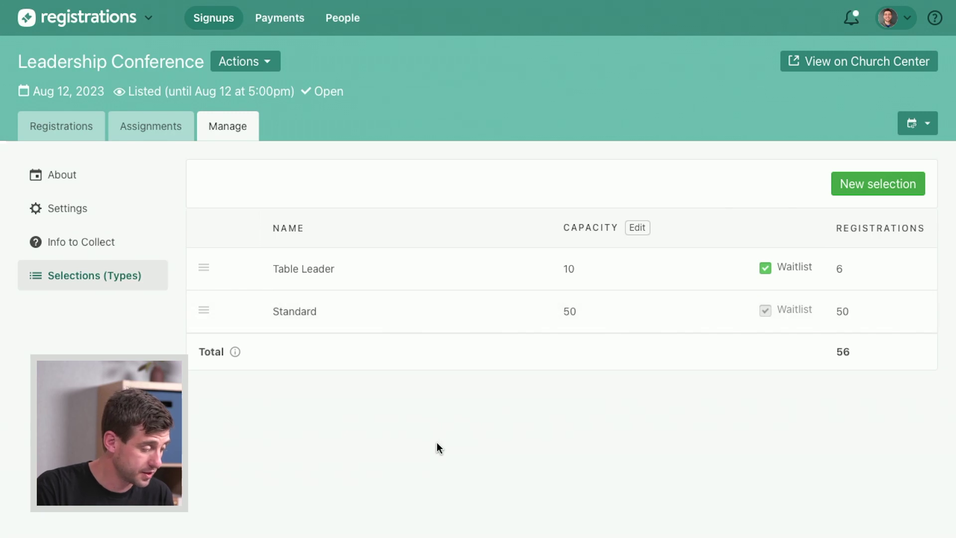
# Check the waitlist, then open the active registration holding 1 Table Leader and 7 Standard spots.
pyautogui.click(62, 133)
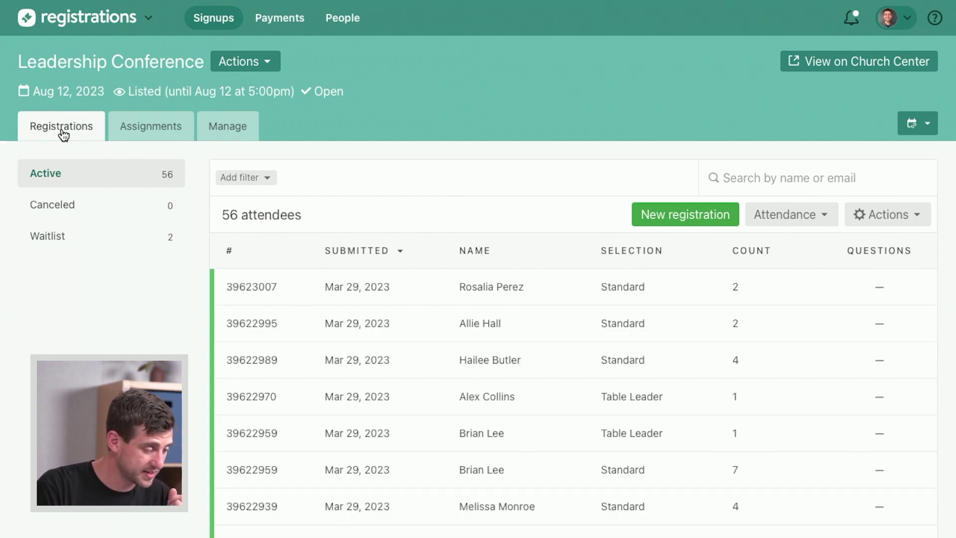
pyautogui.click(78, 241)
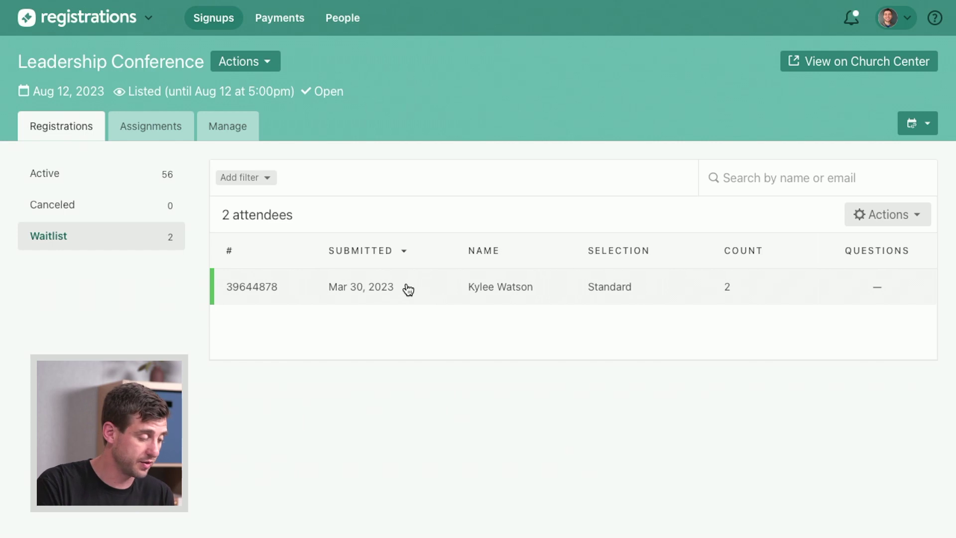
pyautogui.click(116, 175)
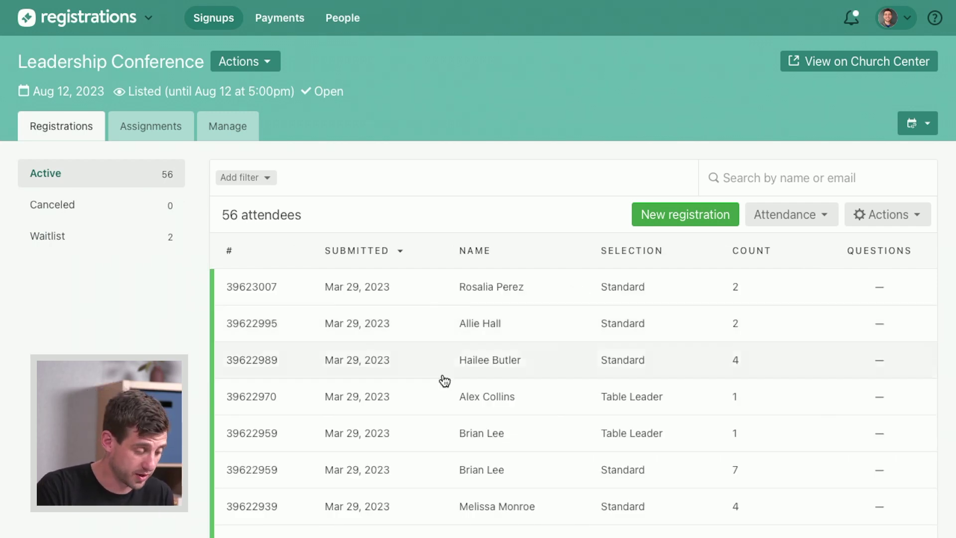
pyautogui.click(765, 481)
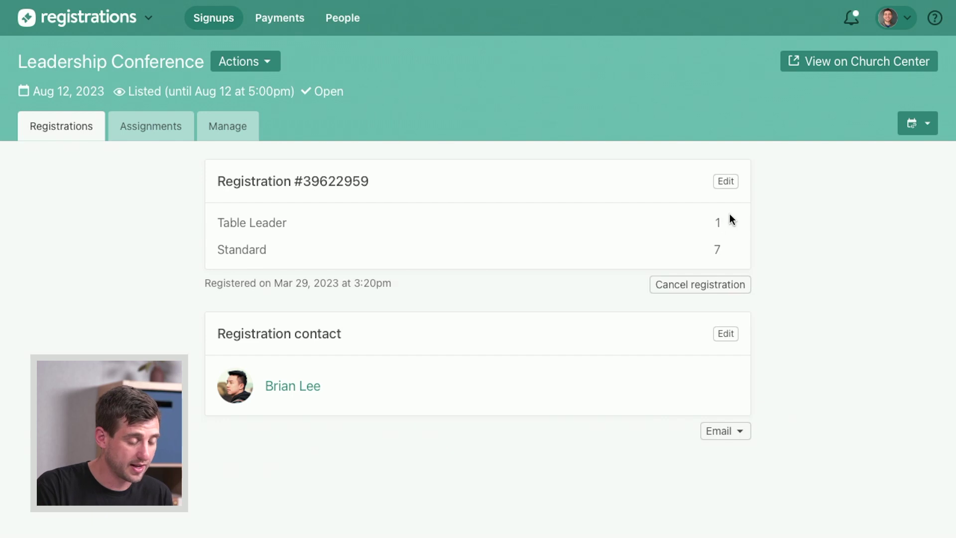
# Lower this registration's Standard spots from 7 to 4 and save.
pyautogui.click(727, 183)
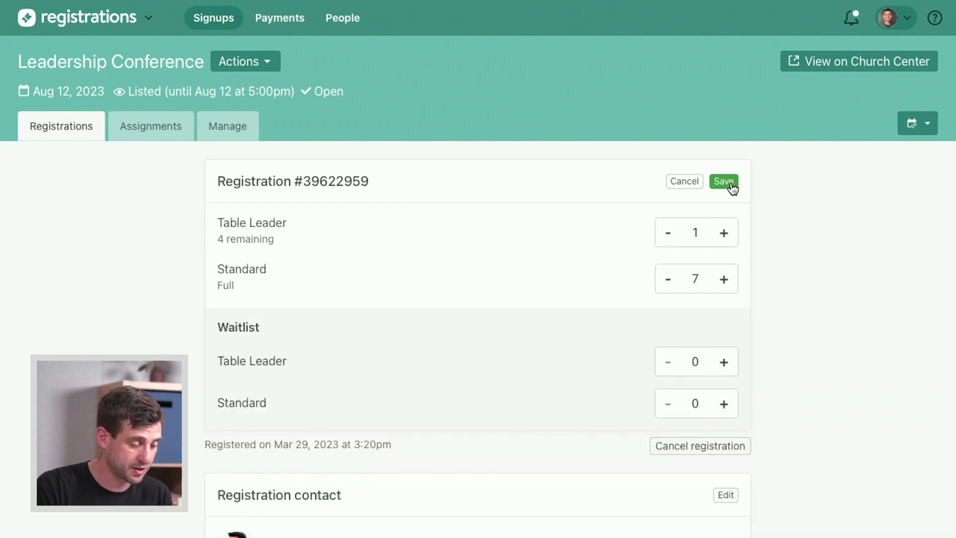
pyautogui.click(730, 185)
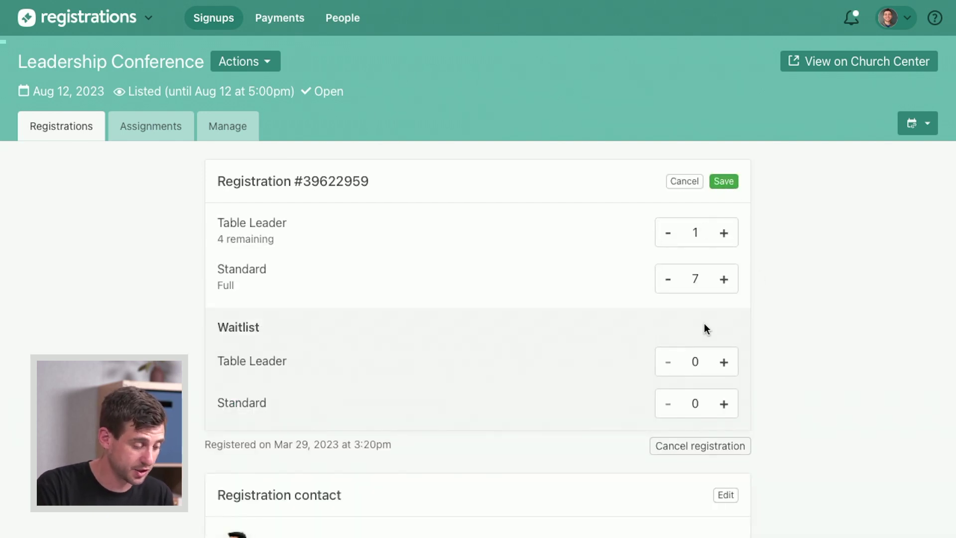
pyautogui.click(667, 278)
pyautogui.click(668, 279)
pyautogui.click(667, 279)
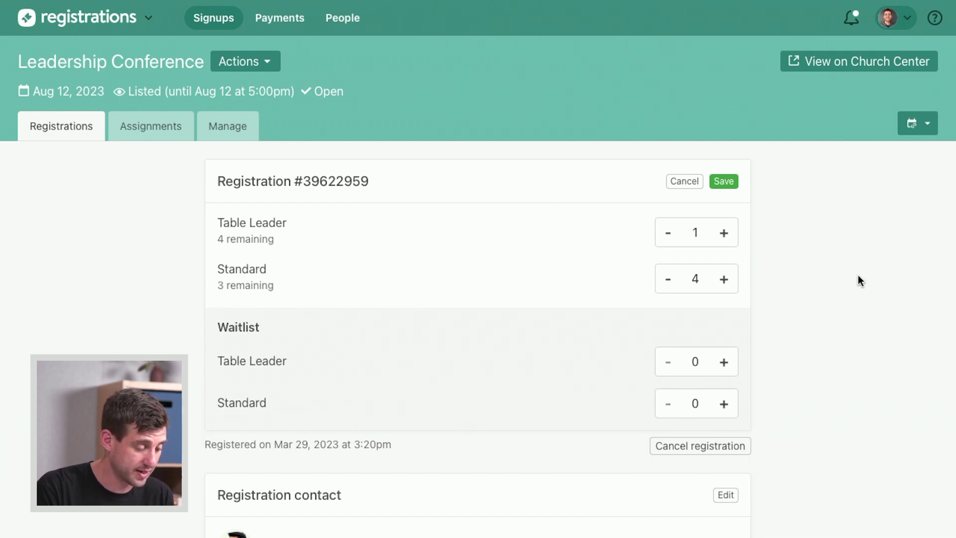
pyautogui.click(724, 181)
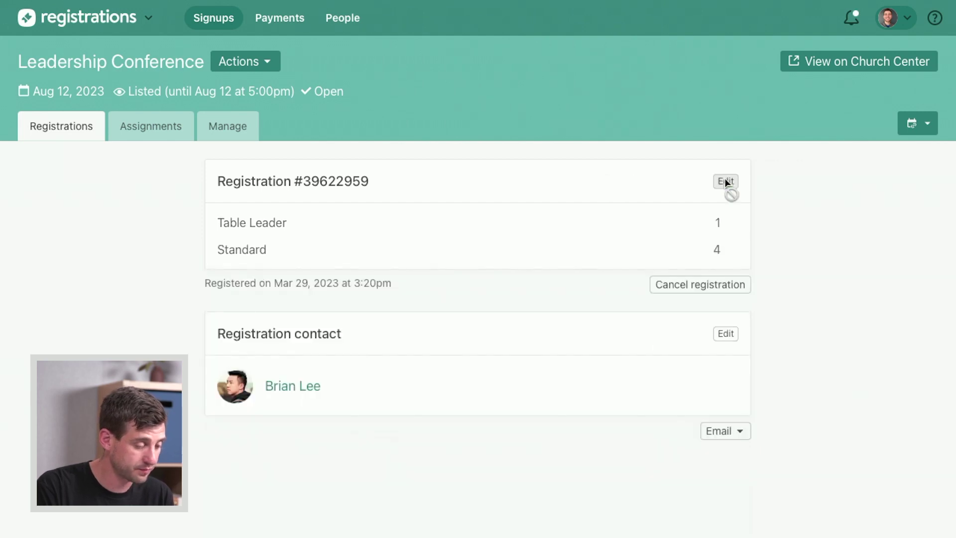
# Open the waitlisted 2-spot Standard registration and promote it to active.
pyautogui.click(57, 131)
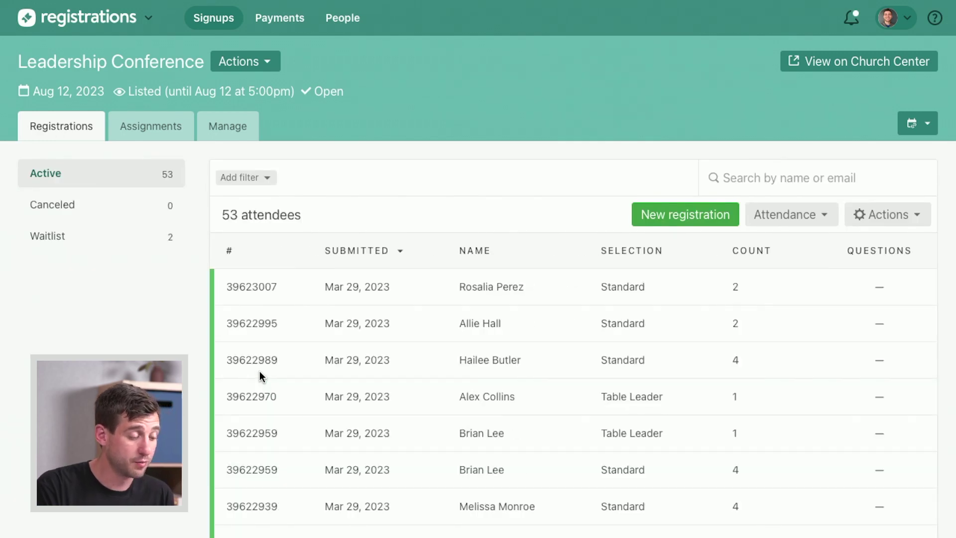
pyautogui.click(69, 237)
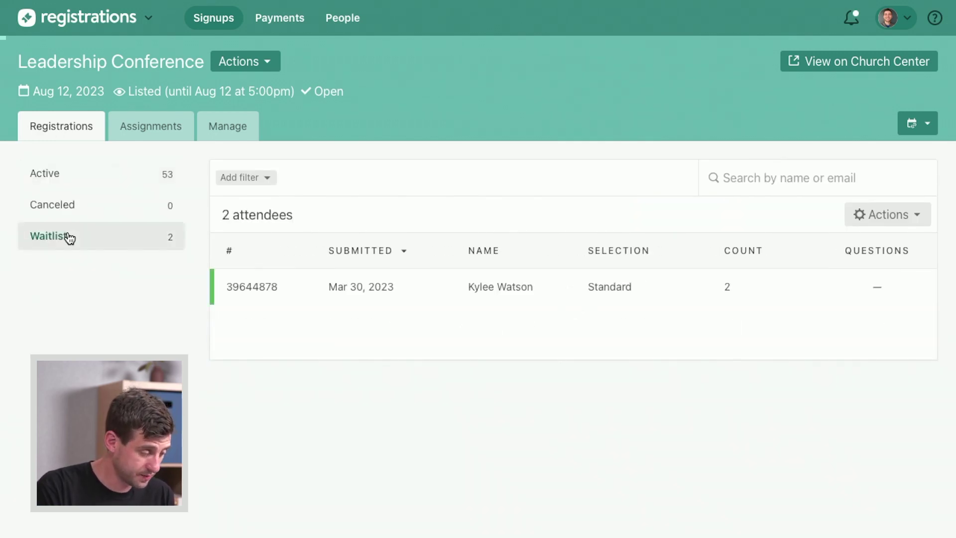
pyautogui.click(540, 295)
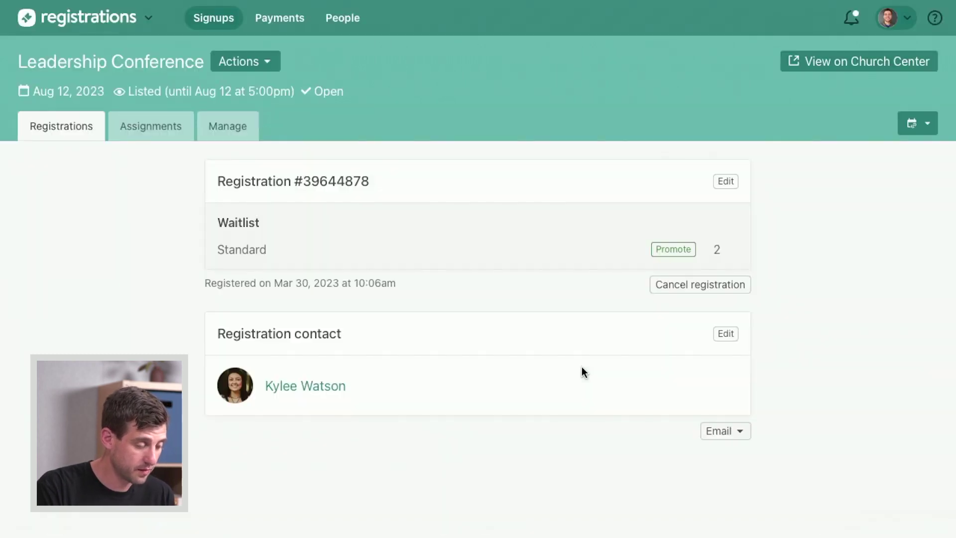
pyautogui.click(673, 250)
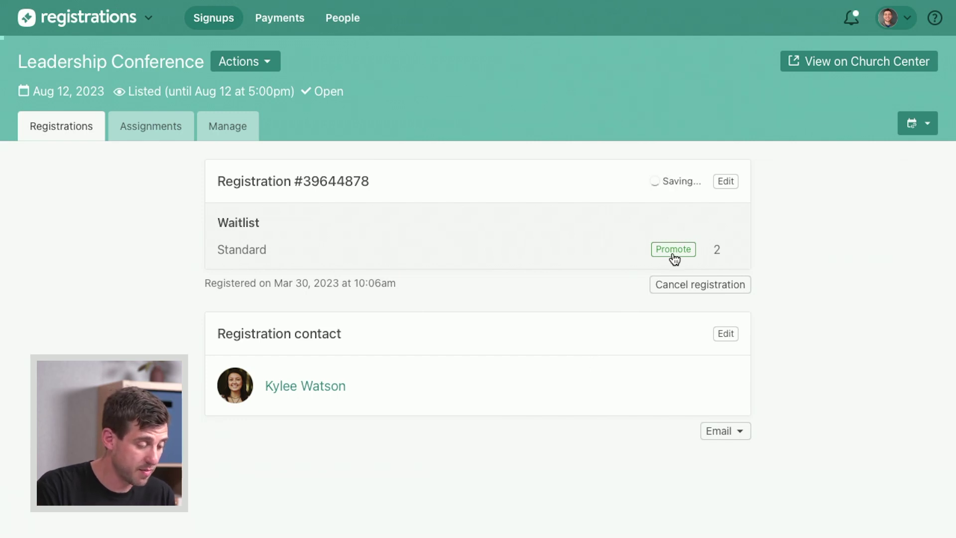